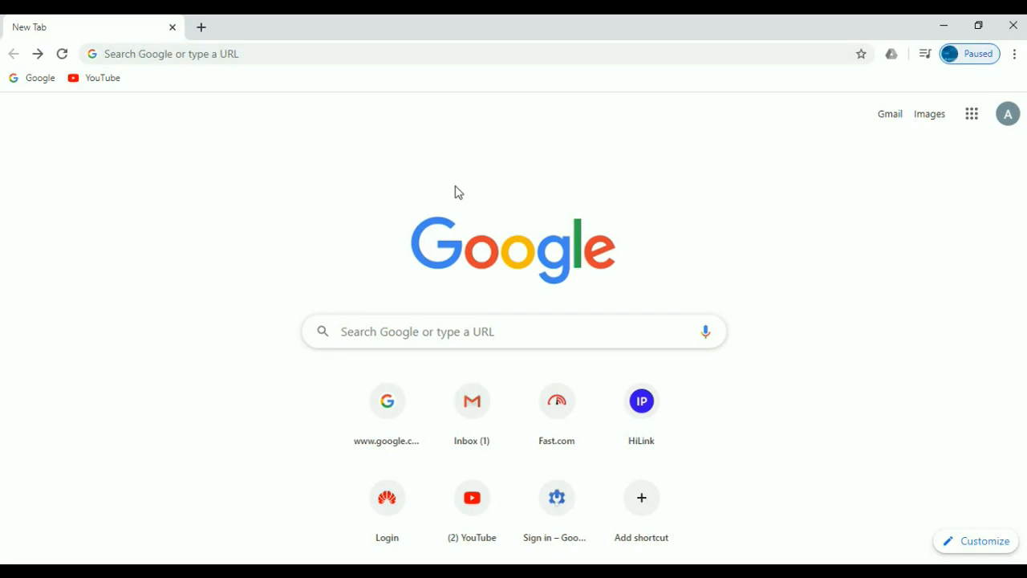
pyautogui.click(205, 54)
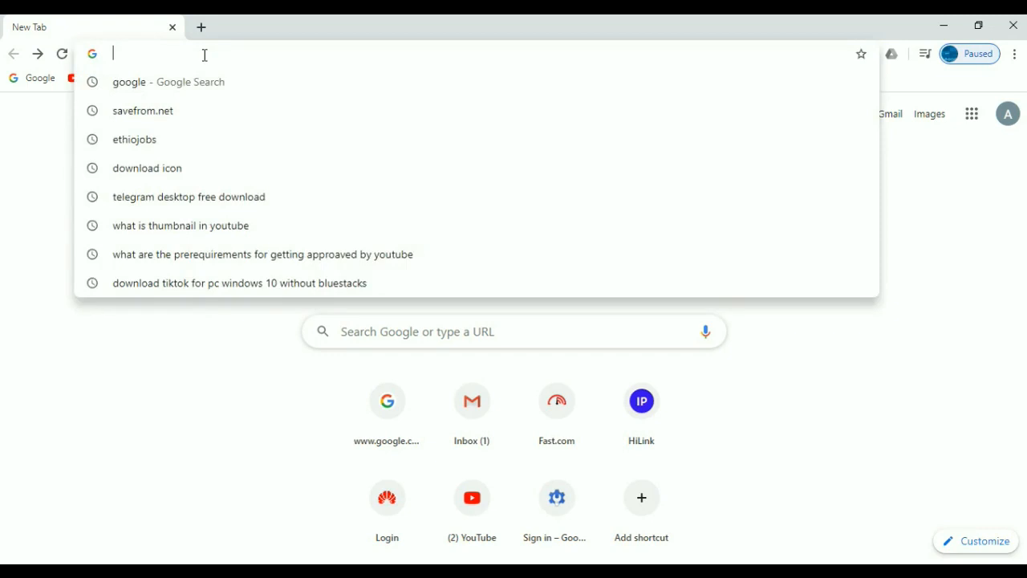
pyautogui.click(24, 199)
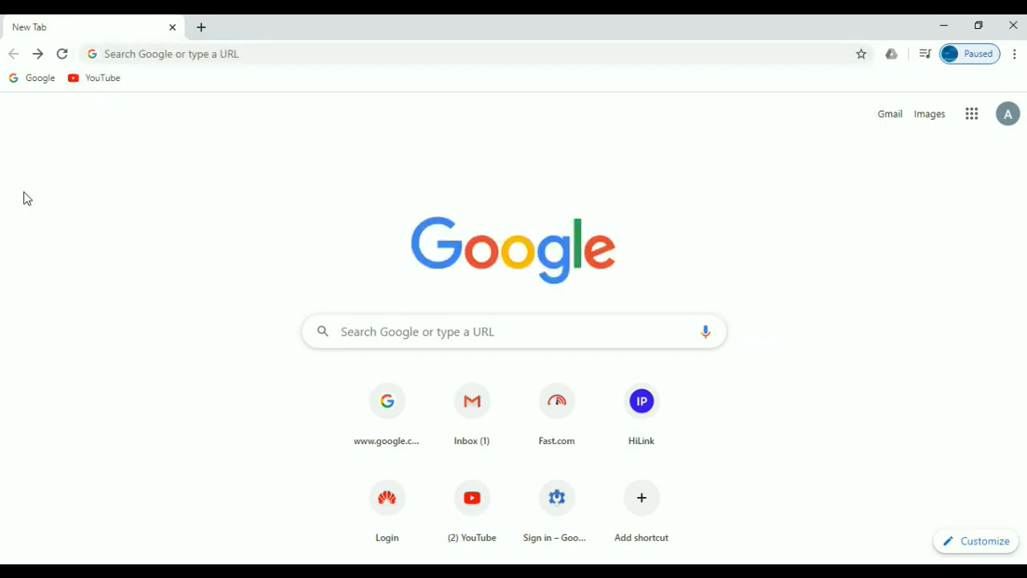
pyautogui.hotkey('alt', 'Right')
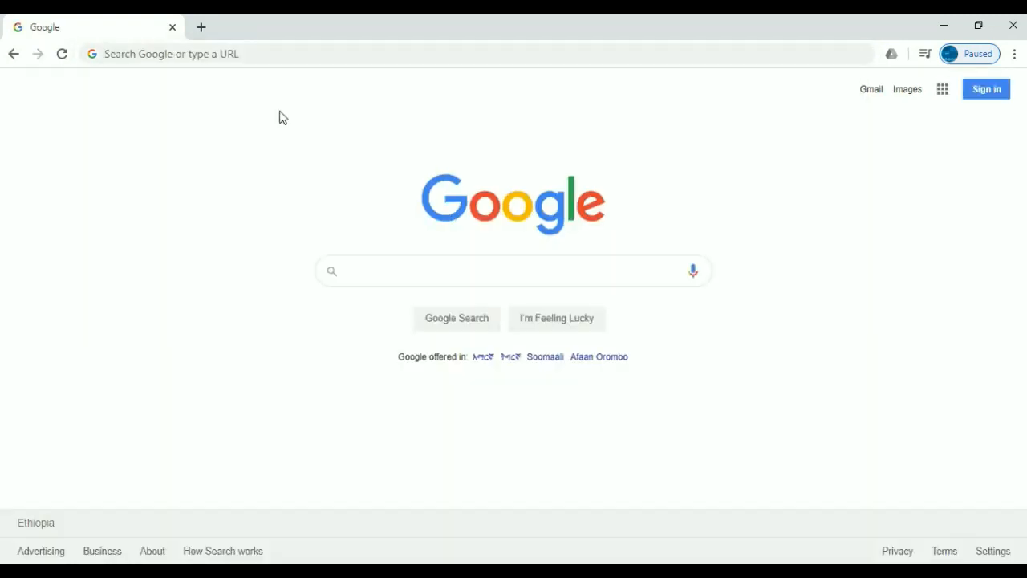
# Step: Go to tiktok.com and open its Trending videos page
pyautogui.click(144, 54)
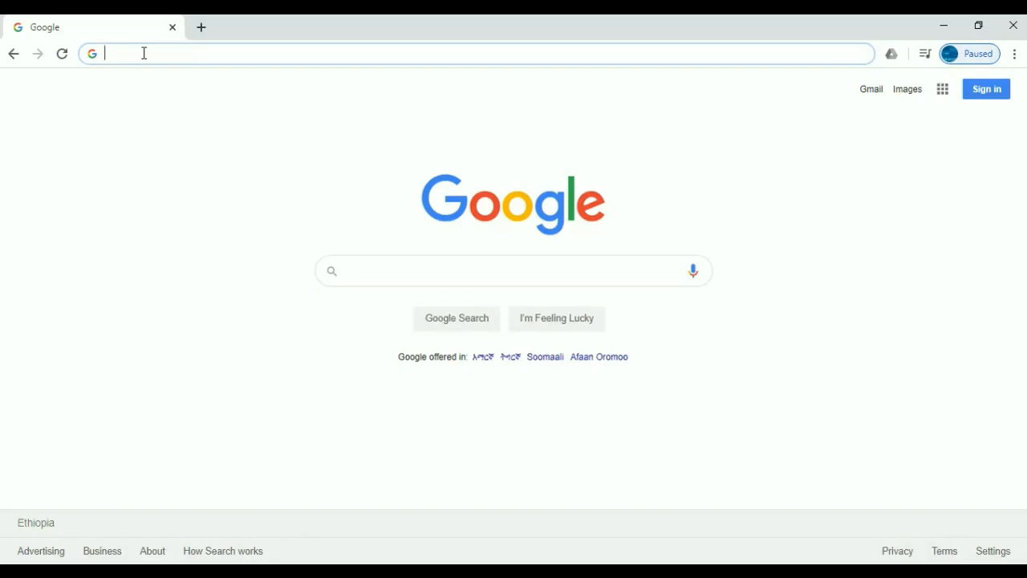
pyautogui.write('tiktok.com')
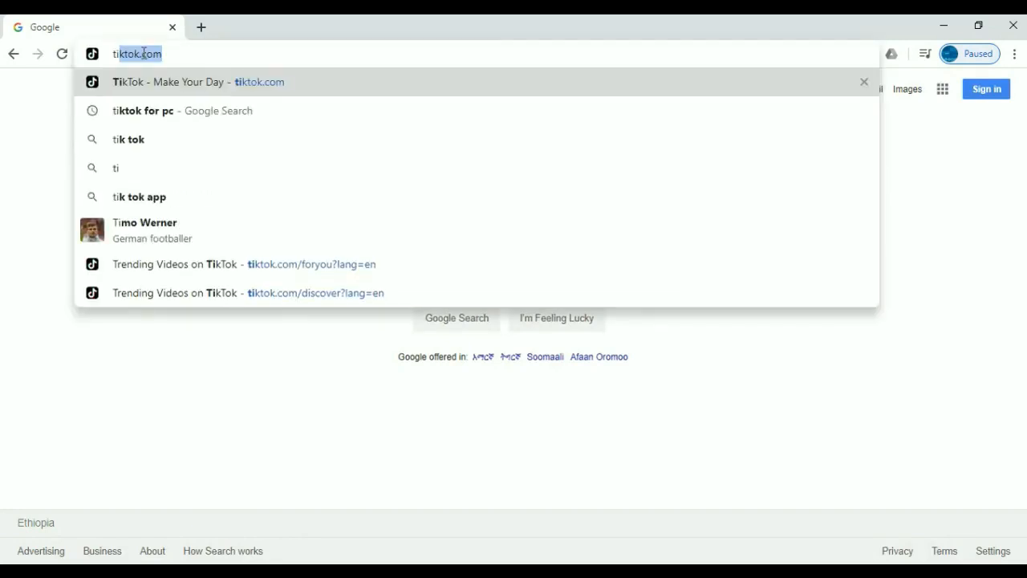
pyautogui.press('Return')
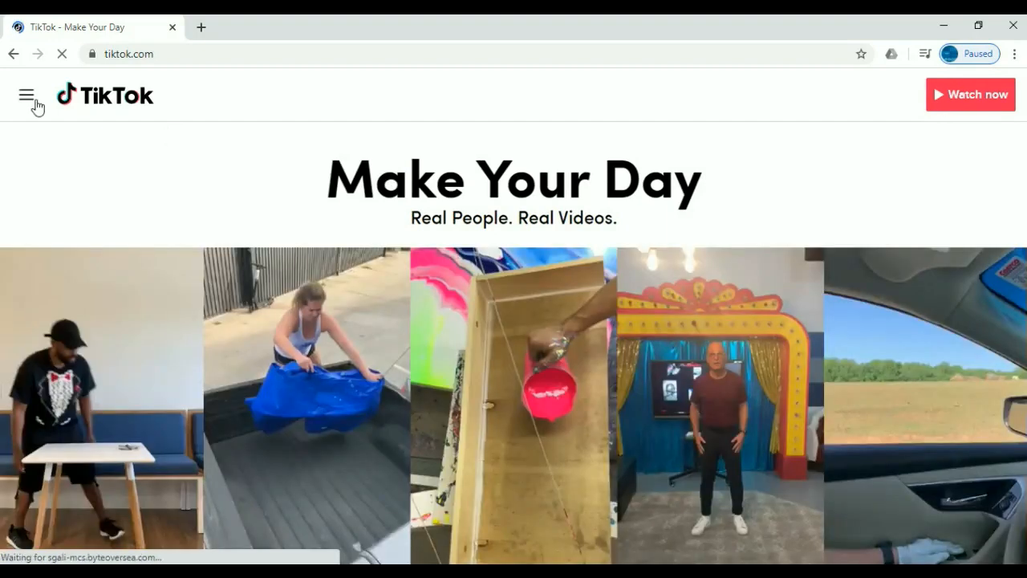
pyautogui.click(32, 102)
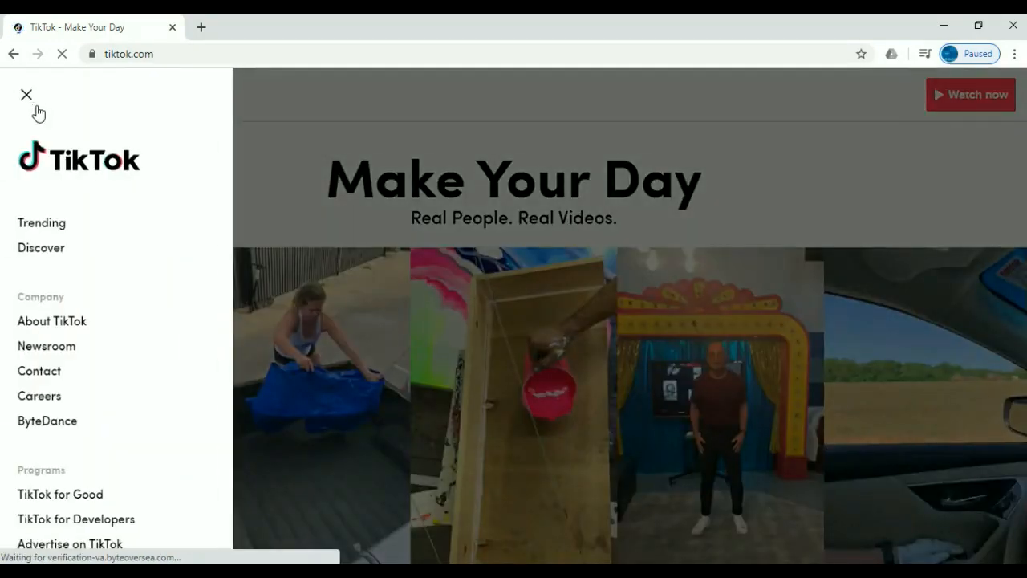
pyautogui.click(42, 225)
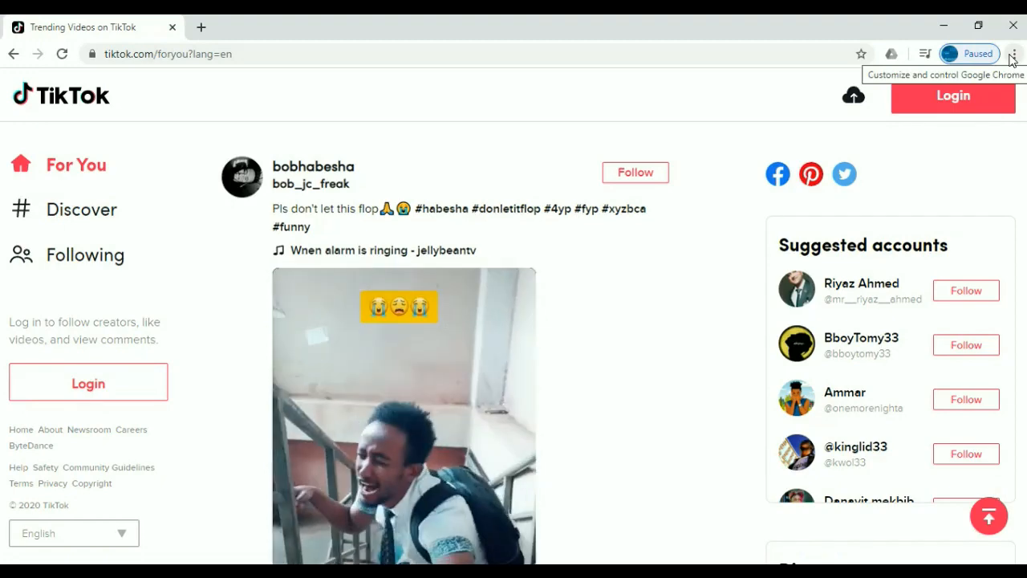
# Step: Open the browser's Developer tools and turn off the device emulation view
pyautogui.click(1012, 56)
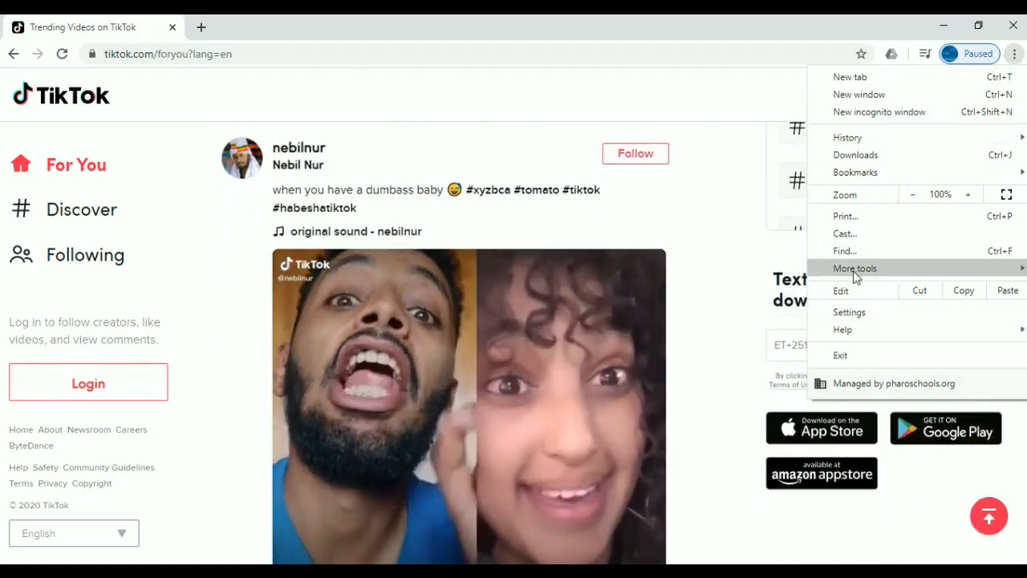
pyautogui.moveTo(854, 270)
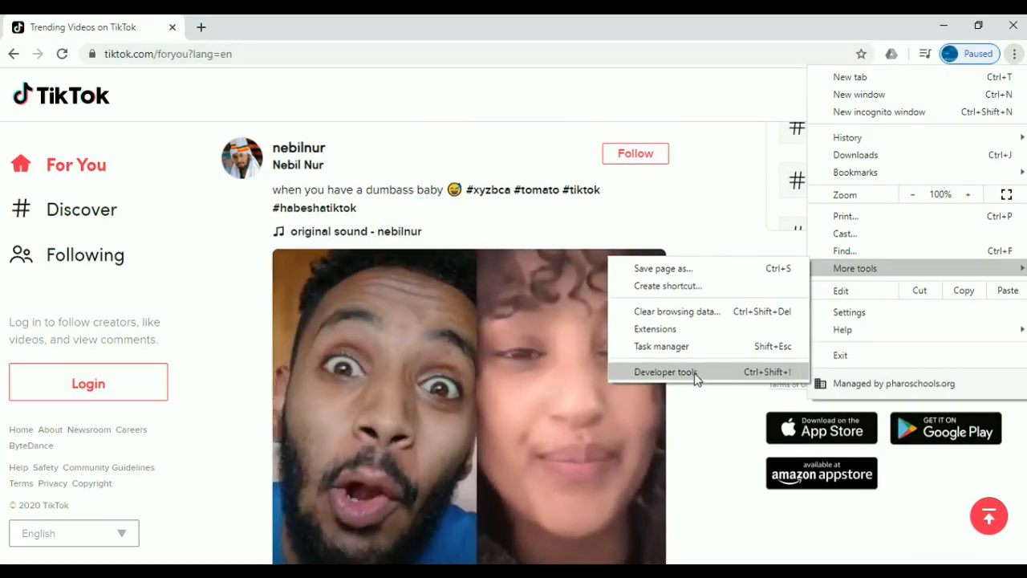
pyautogui.click(694, 377)
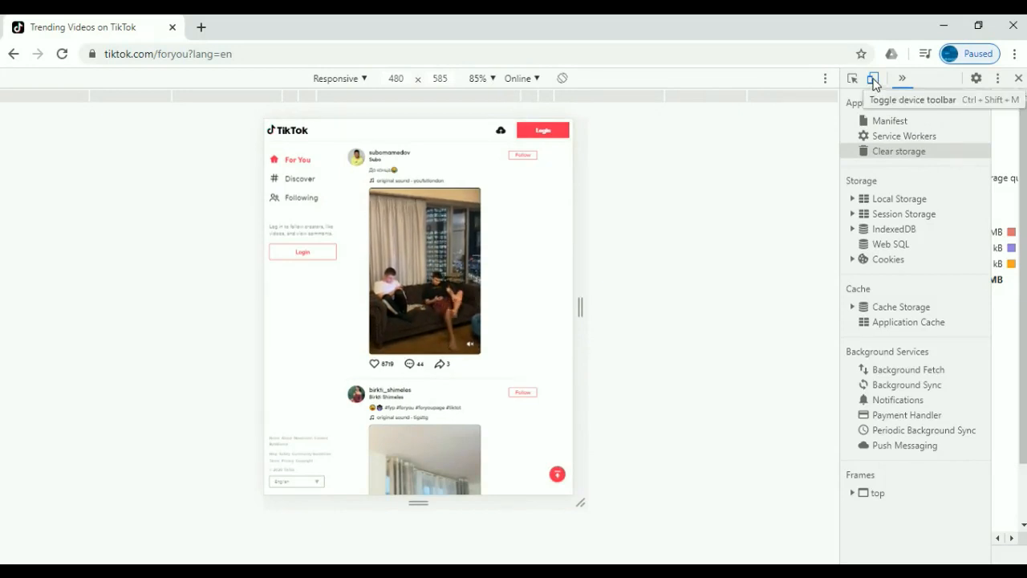
pyautogui.click(874, 83)
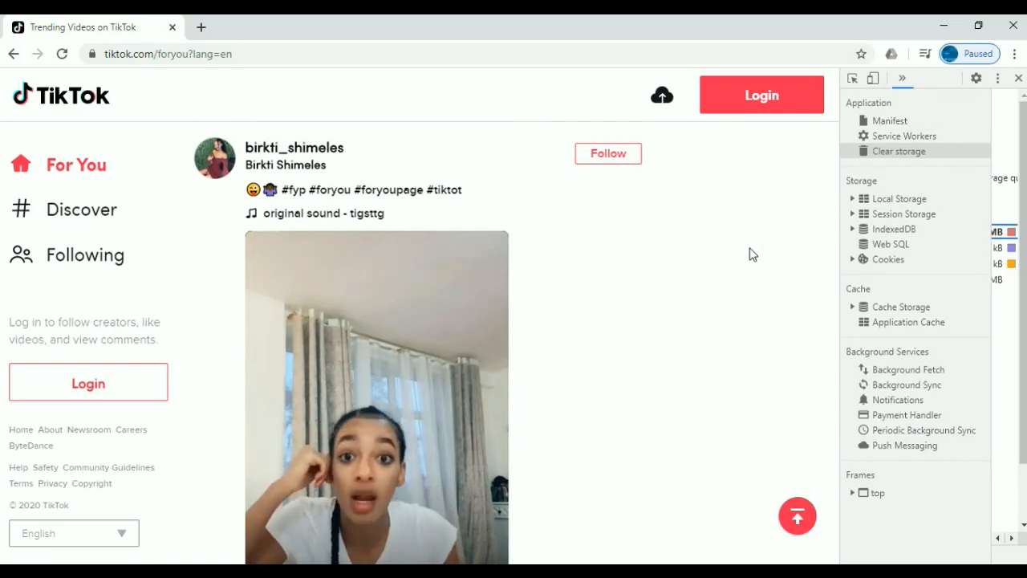
# Step: Browse the For You feed and view the Picolo Films video in its detail view, closing it again
pyautogui.scroll(-2, 687, 291)
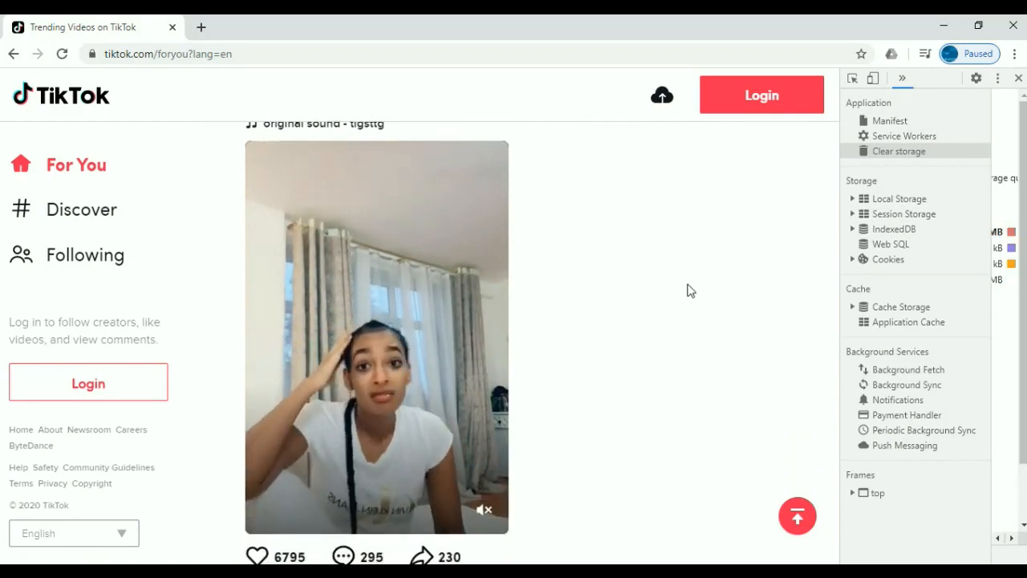
pyautogui.scroll(-3, 688, 290)
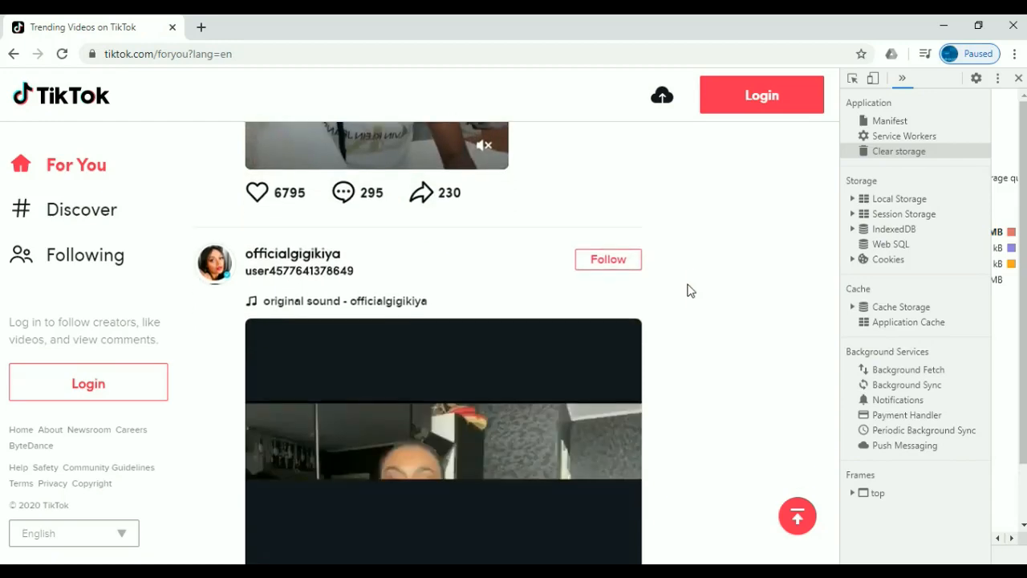
pyautogui.scroll(-10, 688, 290)
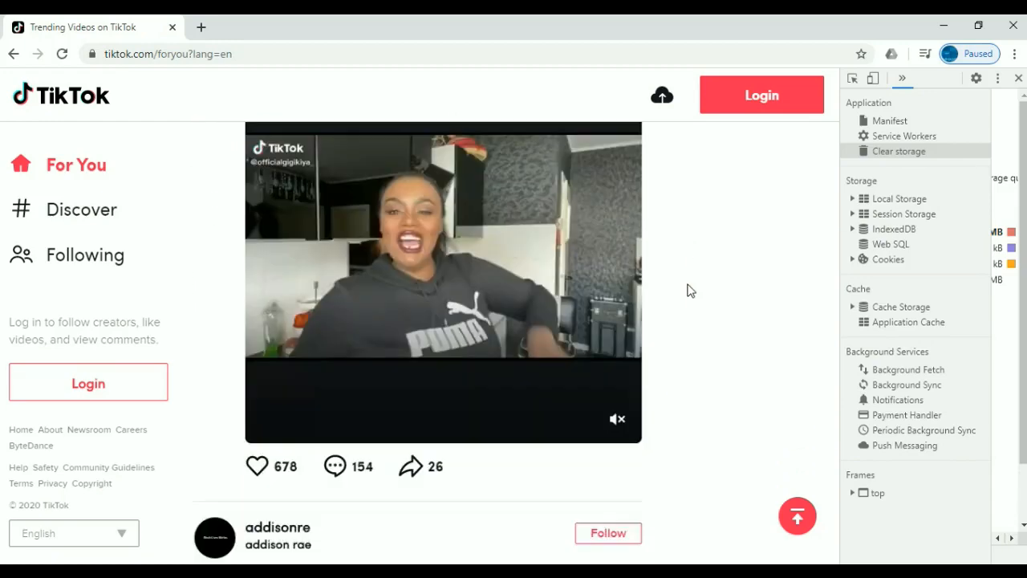
pyautogui.scroll(-4, 687, 290)
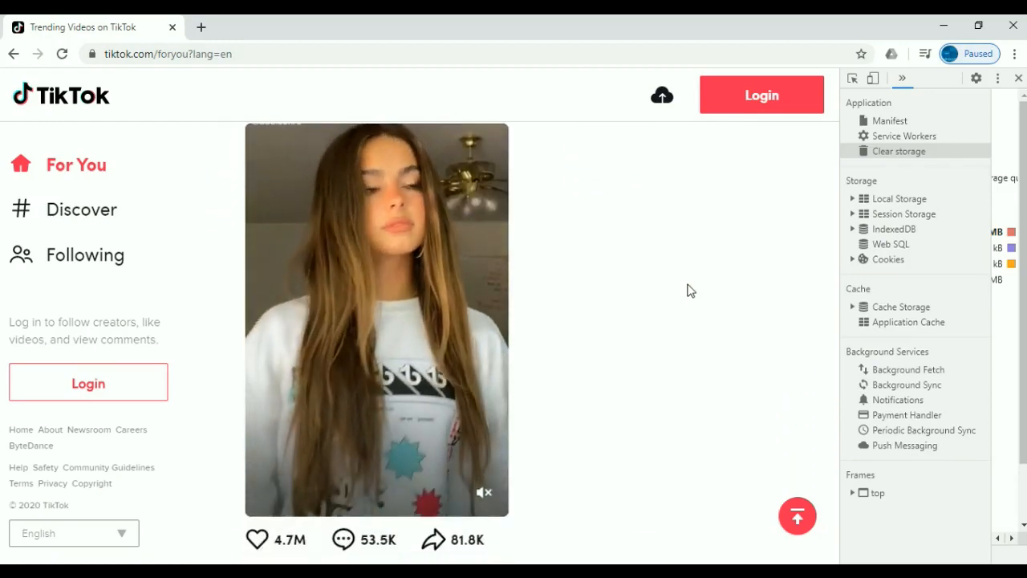
pyautogui.scroll(-4, 688, 290)
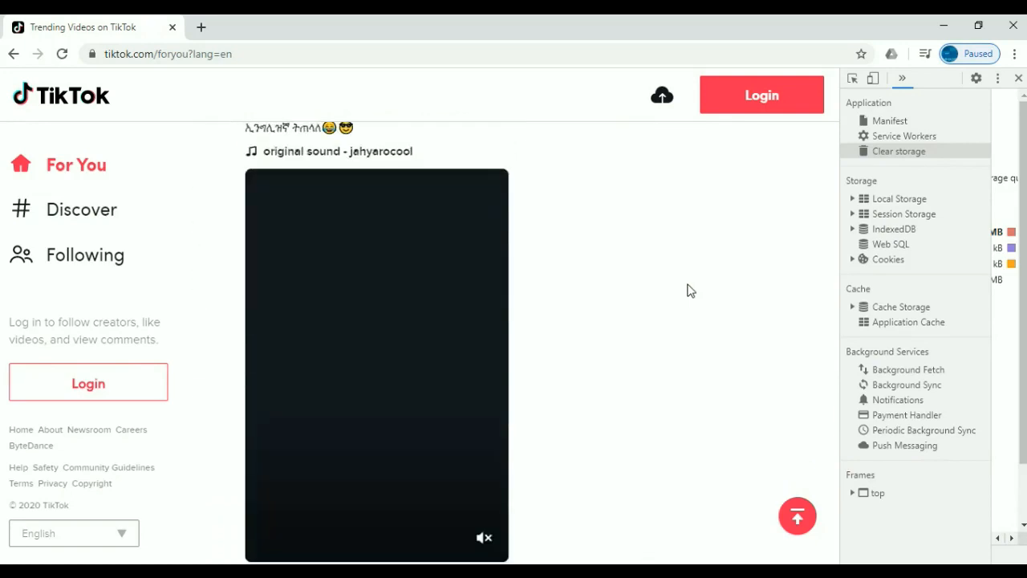
pyautogui.moveTo(360, 323)
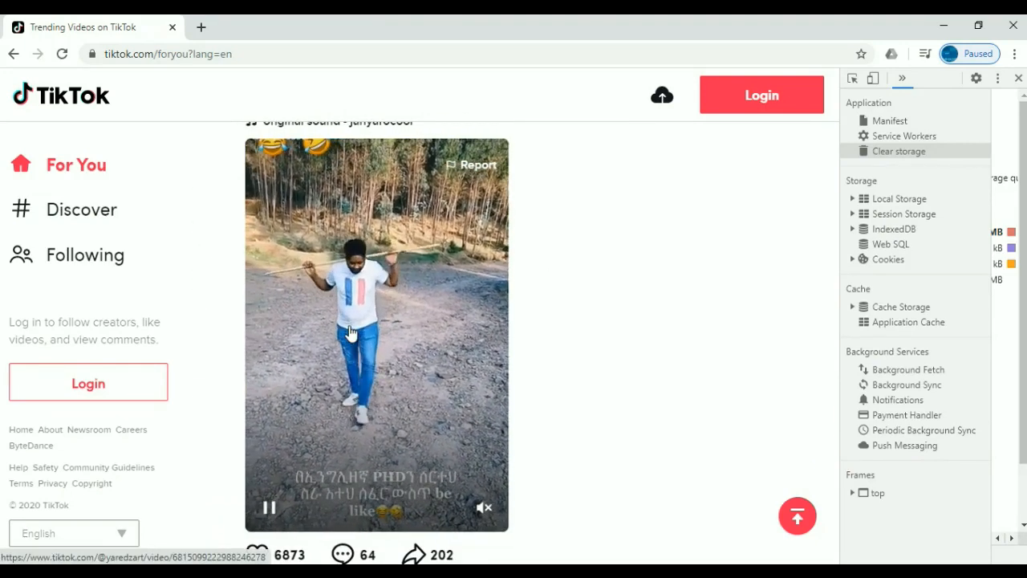
pyautogui.click(350, 333)
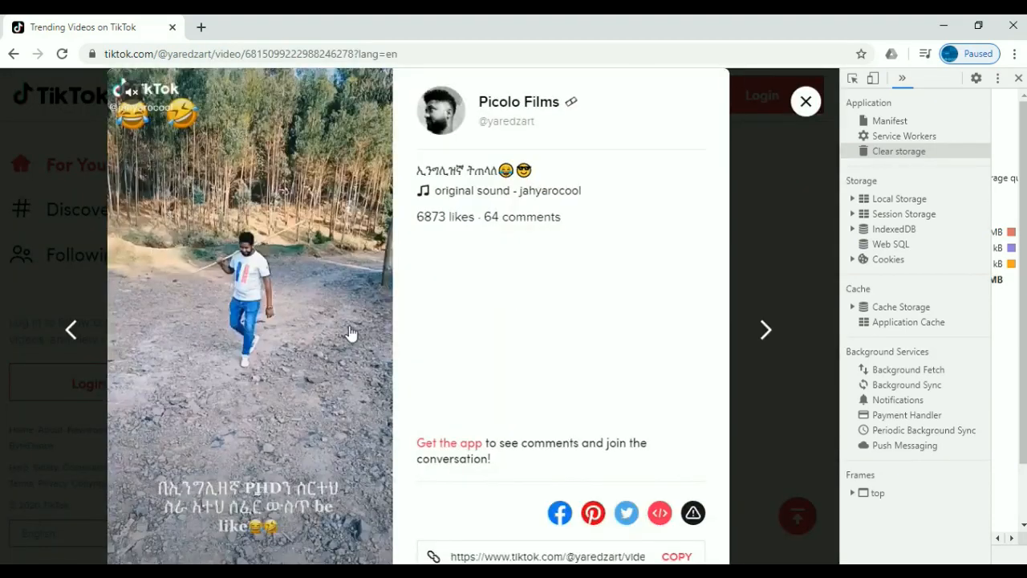
pyautogui.click(805, 103)
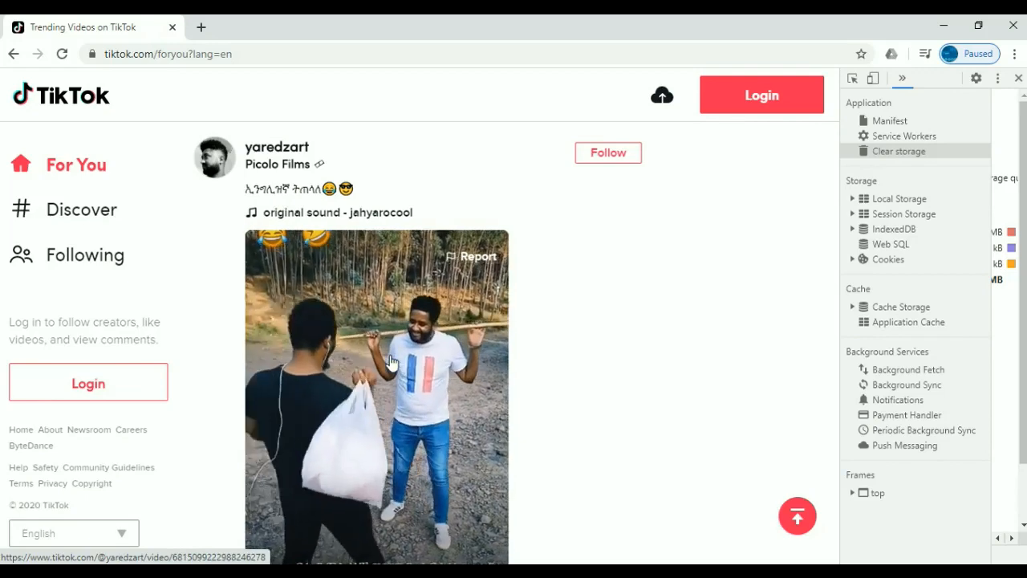
# Step: Log in to TikTok with the Google account
pyautogui.click(759, 98)
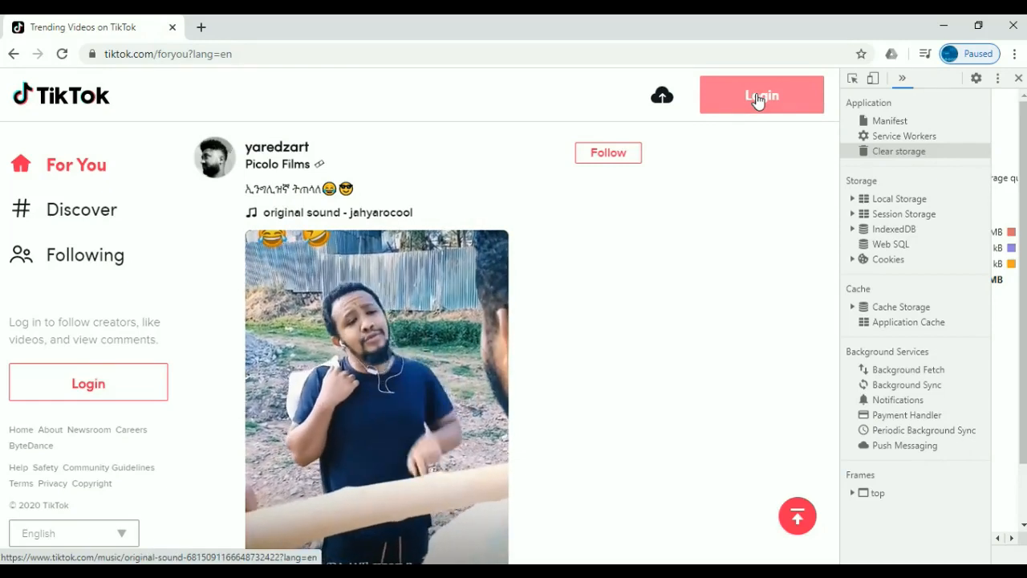
pyautogui.click(756, 95)
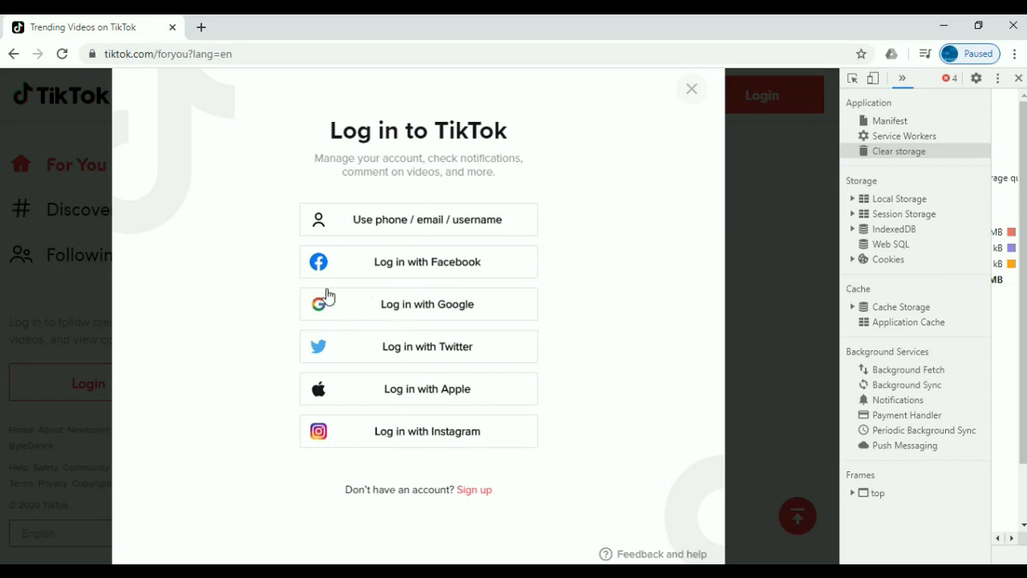
pyautogui.click(396, 315)
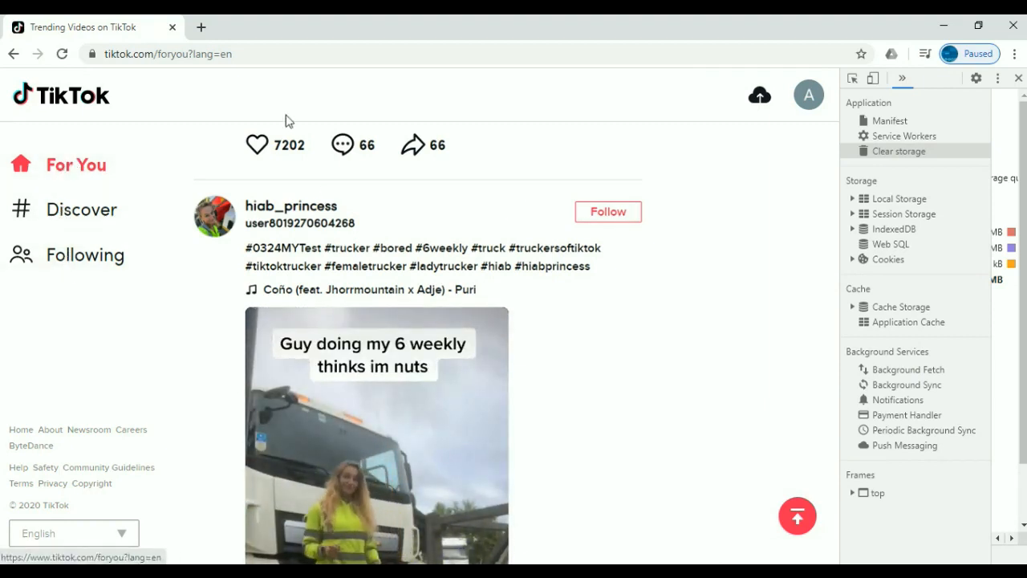
# Step: Turn on device emulation and show the TikTok page as a Moto G4
pyautogui.click(873, 78)
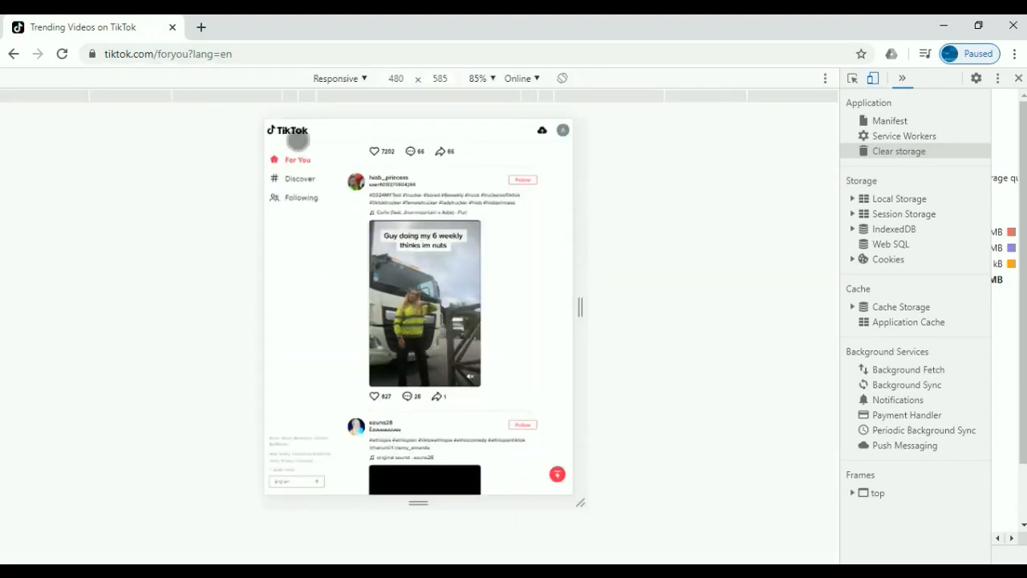
pyautogui.click(362, 78)
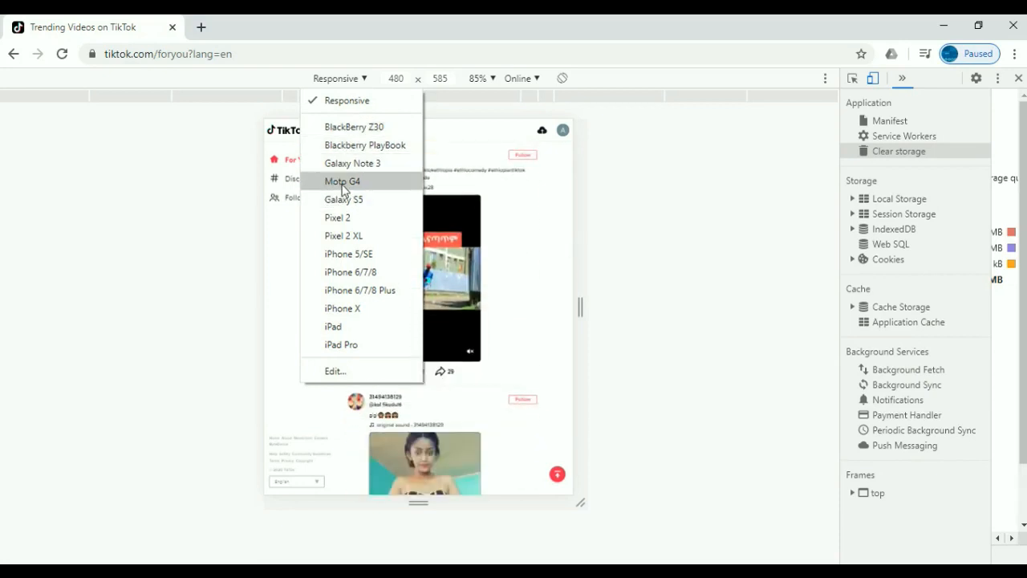
pyautogui.click(343, 184)
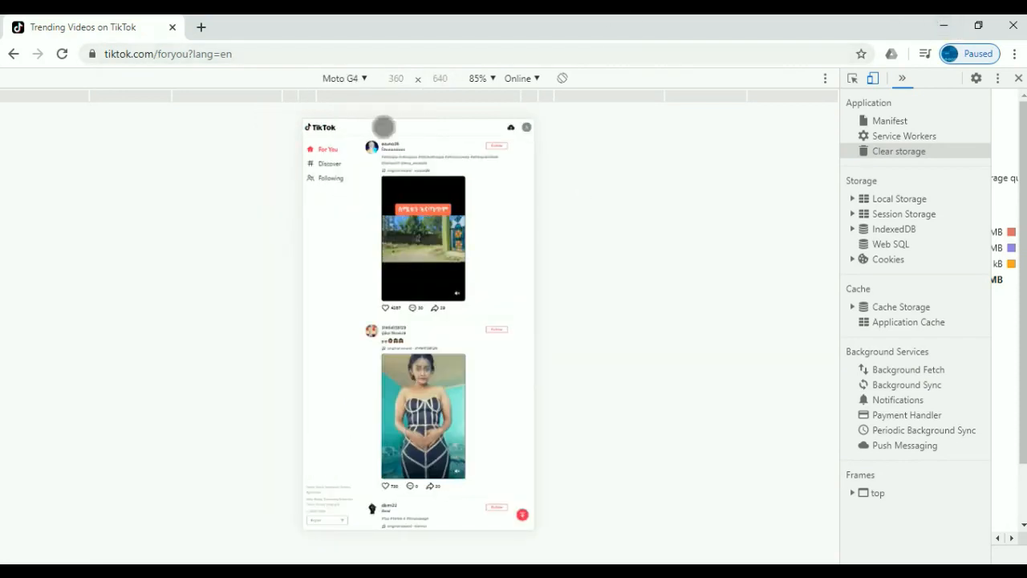
# Step: Switch the emulated device to Responsive and widen the viewport to about 661 pixels
pyautogui.click(362, 79)
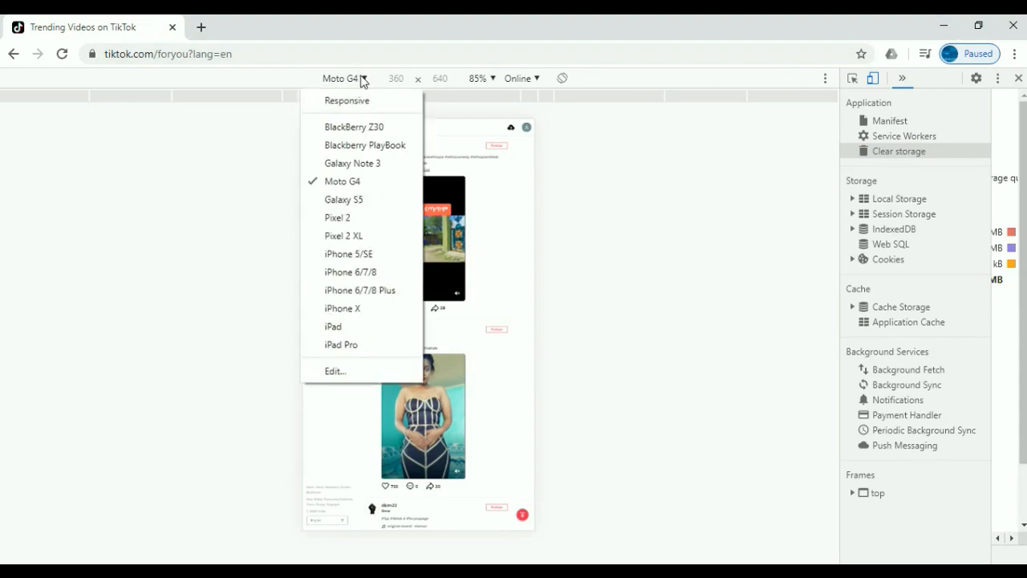
pyautogui.click(356, 102)
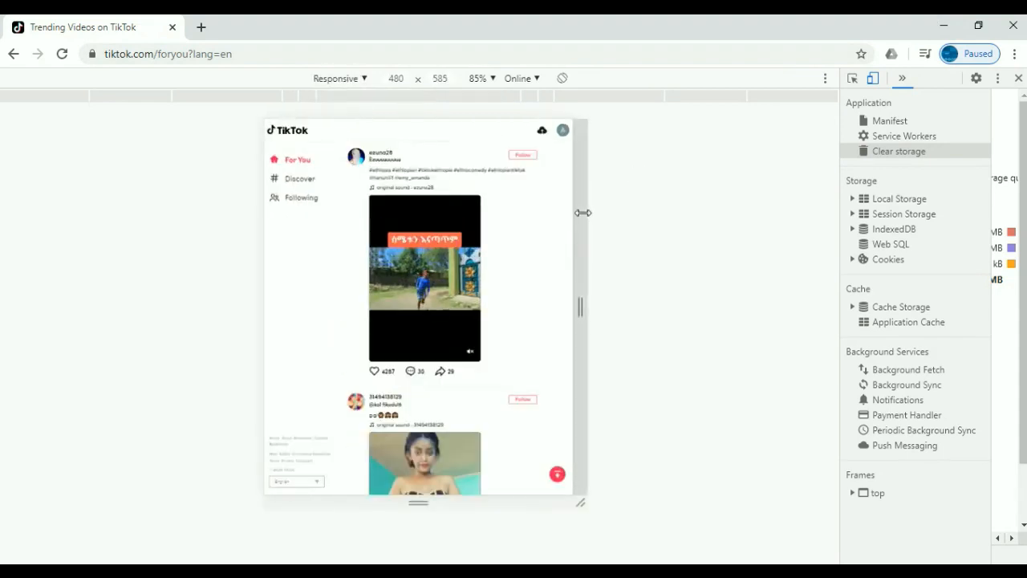
pyautogui.moveTo(583, 215); pyautogui.dragTo(642, 257)
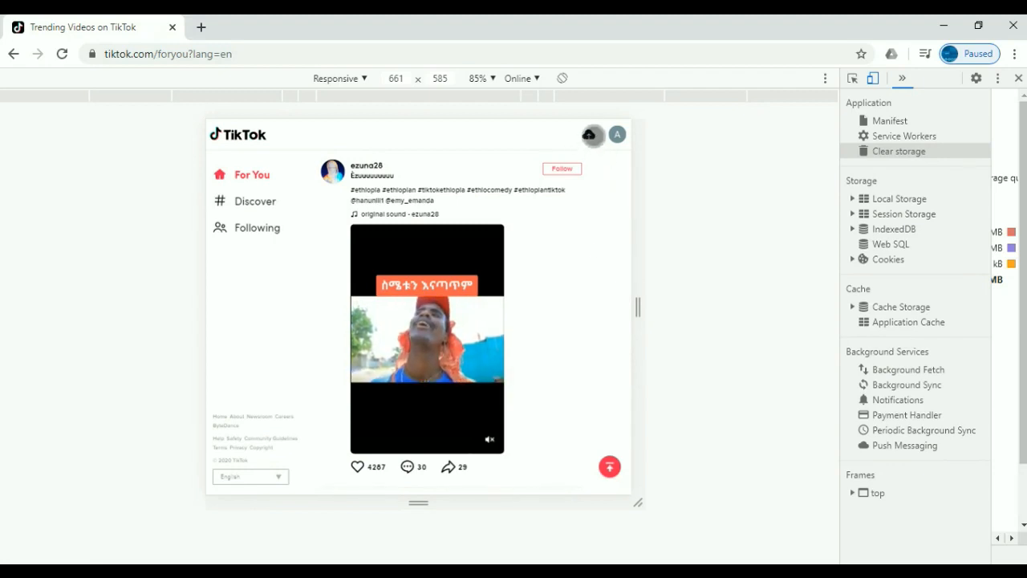
# Step: Open TikTok's Upload video page and browse This PC in the video file picker, closing it without choosing a file
pyautogui.click(590, 135)
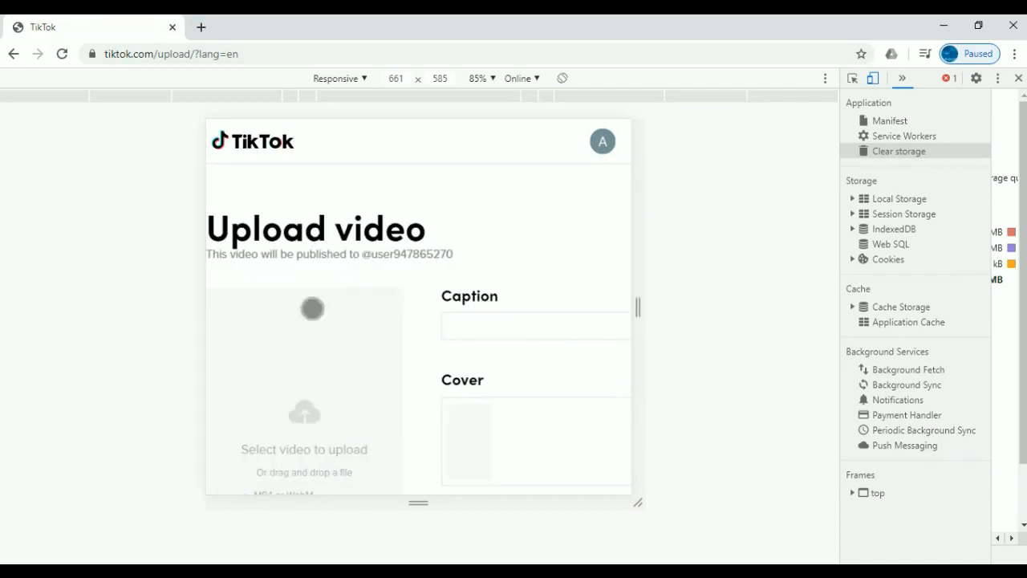
pyautogui.click(288, 342)
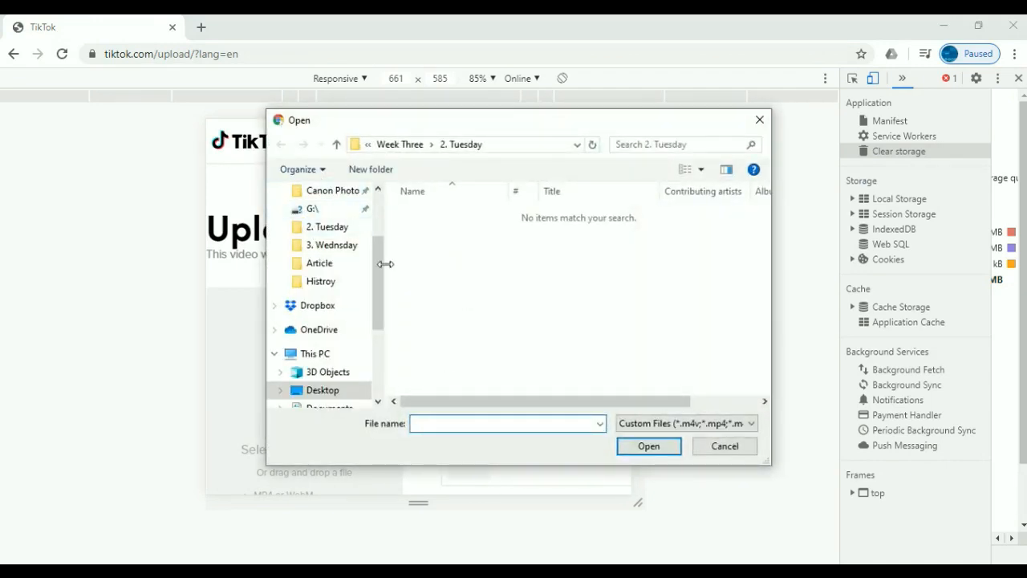
pyautogui.click(329, 355)
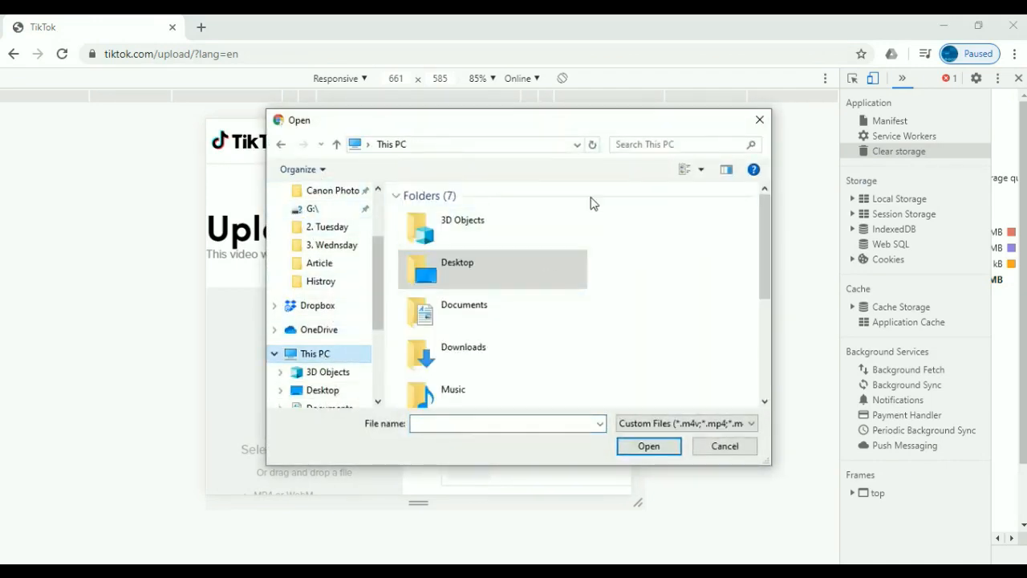
pyautogui.click(759, 121)
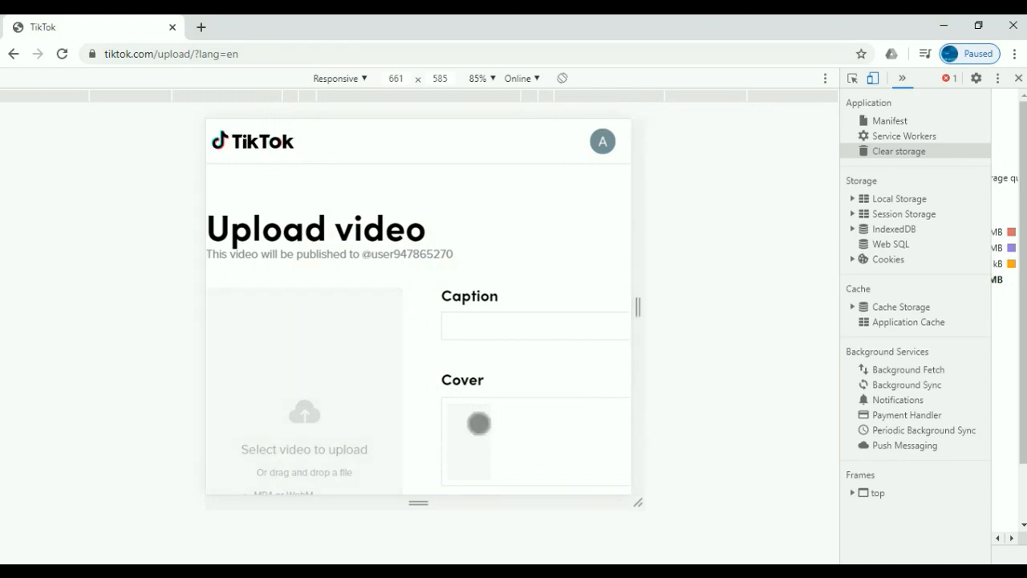
# Step: Examine the upload page's cover area, file requirements and Who can view this video options
pyautogui.click(481, 415)
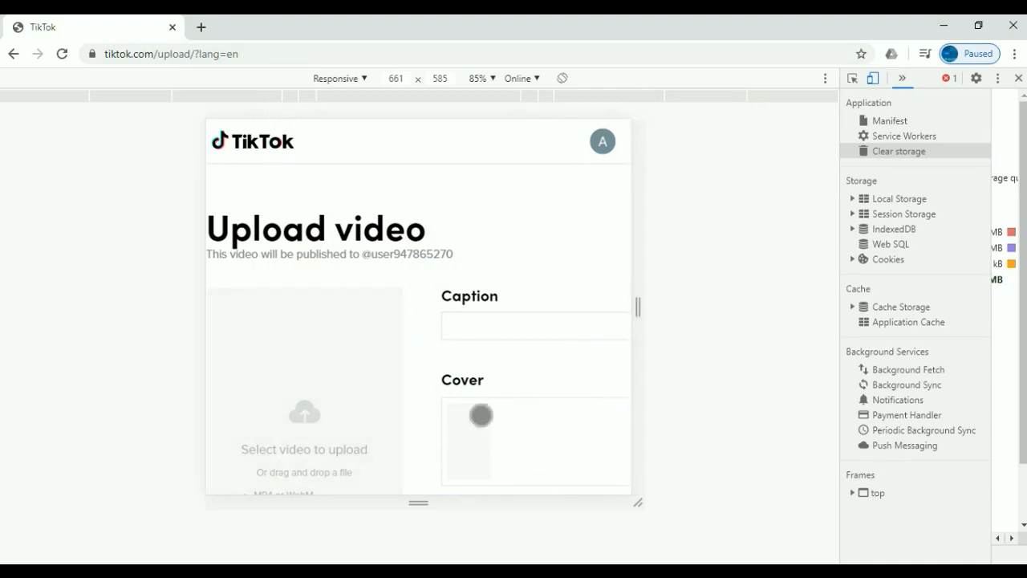
pyautogui.scroll(-5, 481, 415)
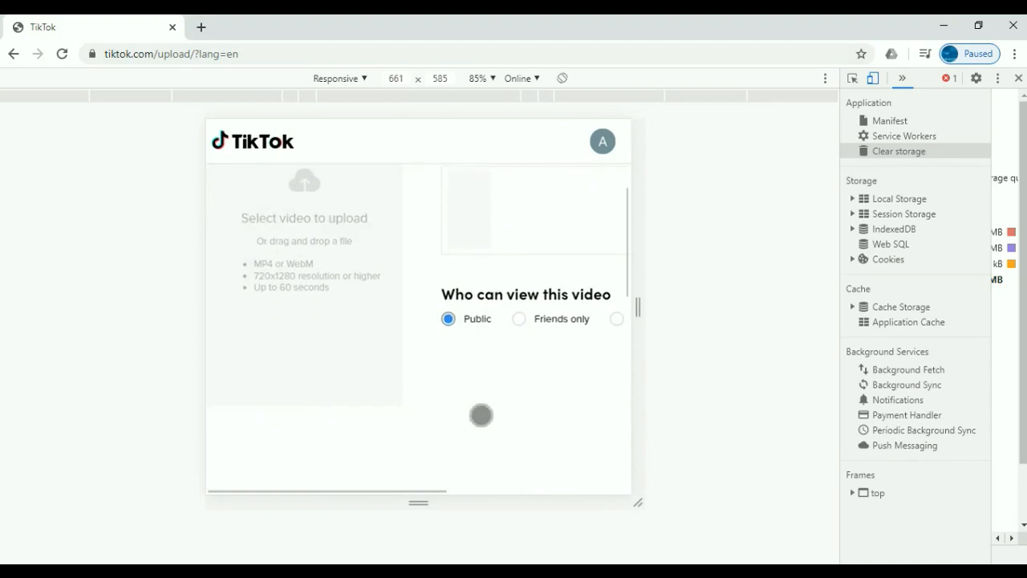
pyautogui.scroll(-1, 480, 415)
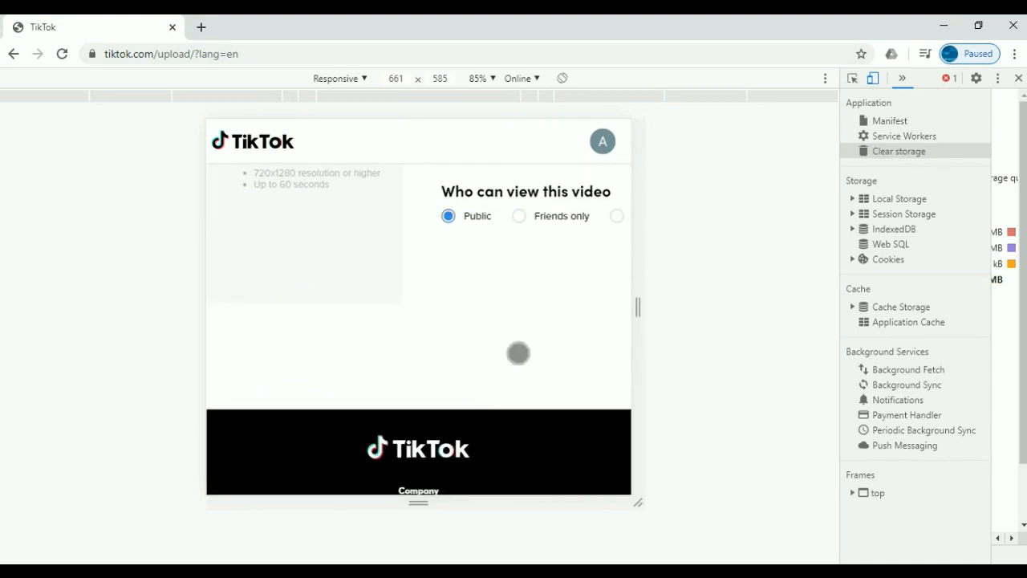
pyautogui.hscroll(5, 533, 366)
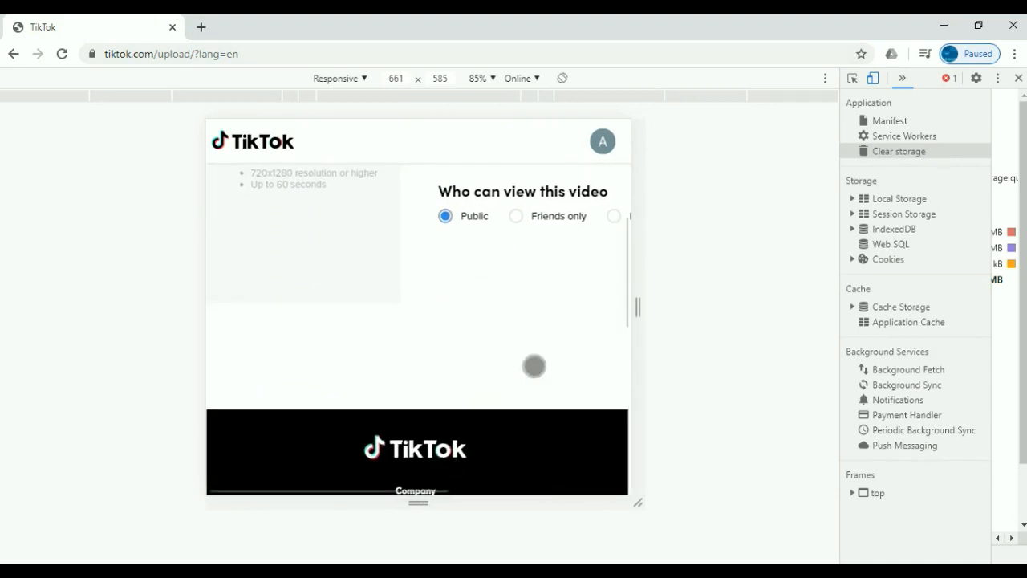